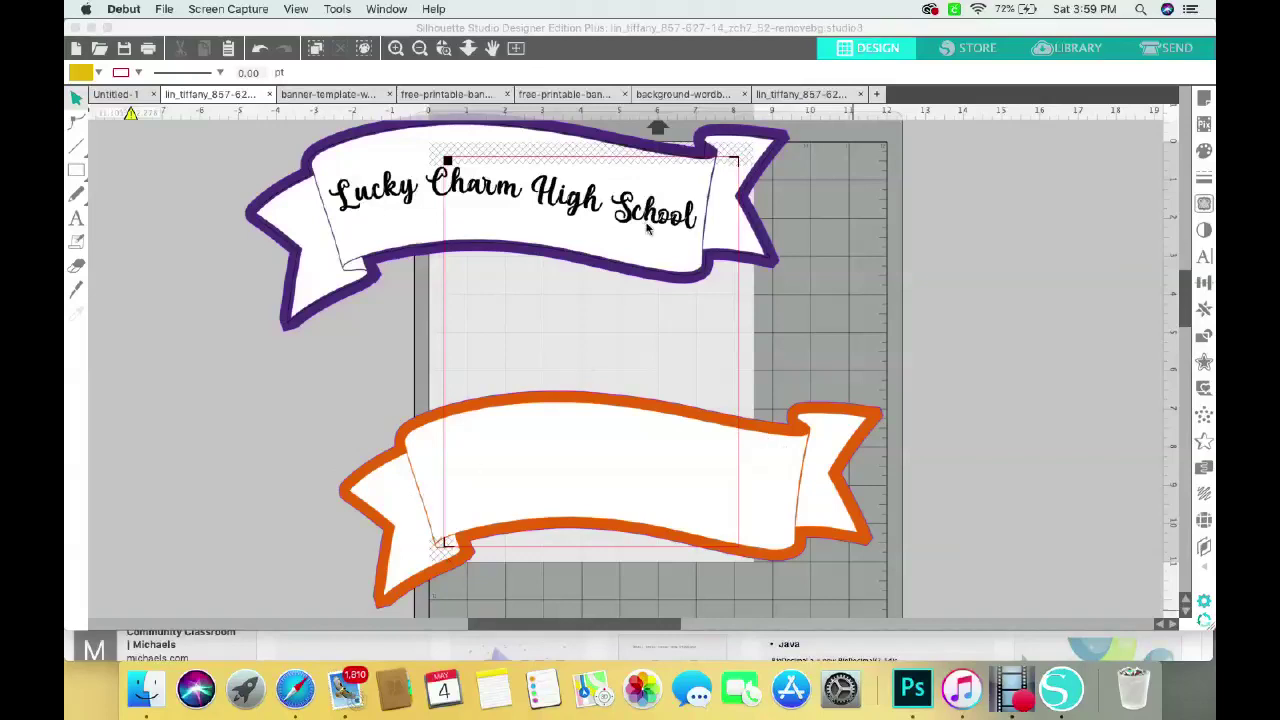
- Shift the purple Lucky Charm High School banner slightly, keeping it above the empty orange banner
left_click(686, 220)
left_click_drag(686, 220, 676, 268)
left_click(770, 380)
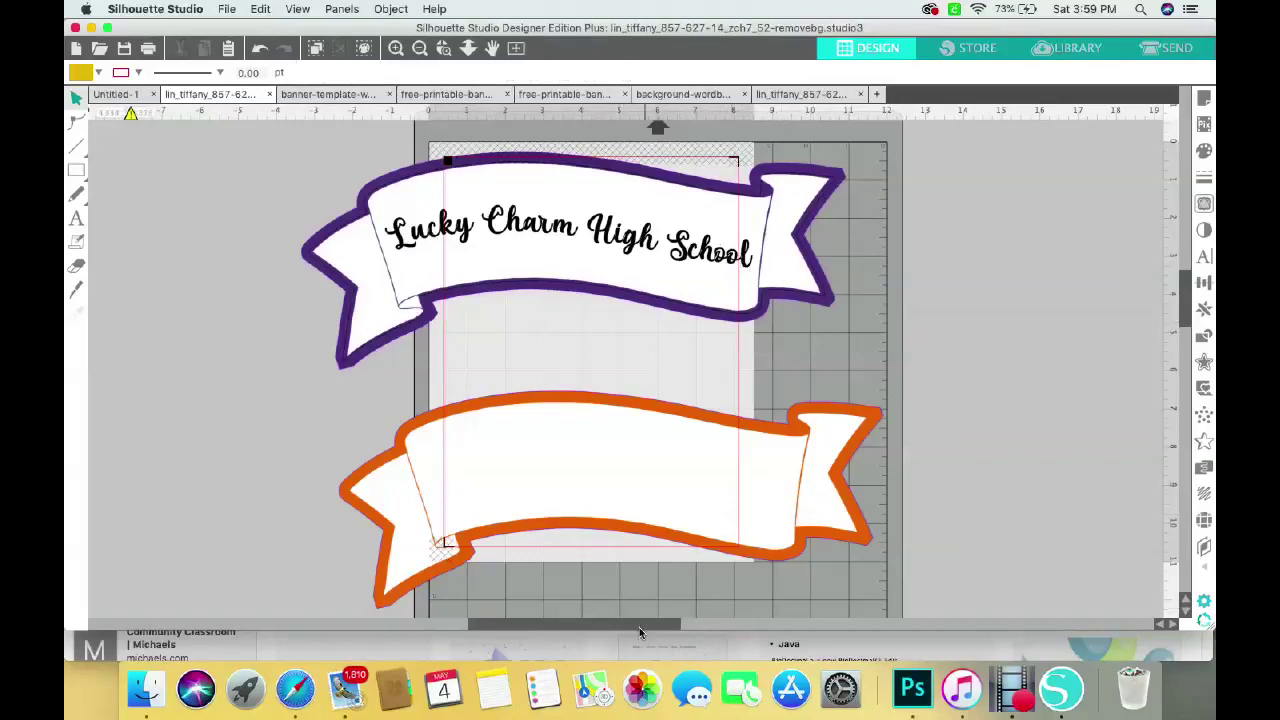
mouse_move(640, 623)
left_mouse_down()
mouse_move(777, 606)
mouse_move(651, 606)
left_mouse_up()
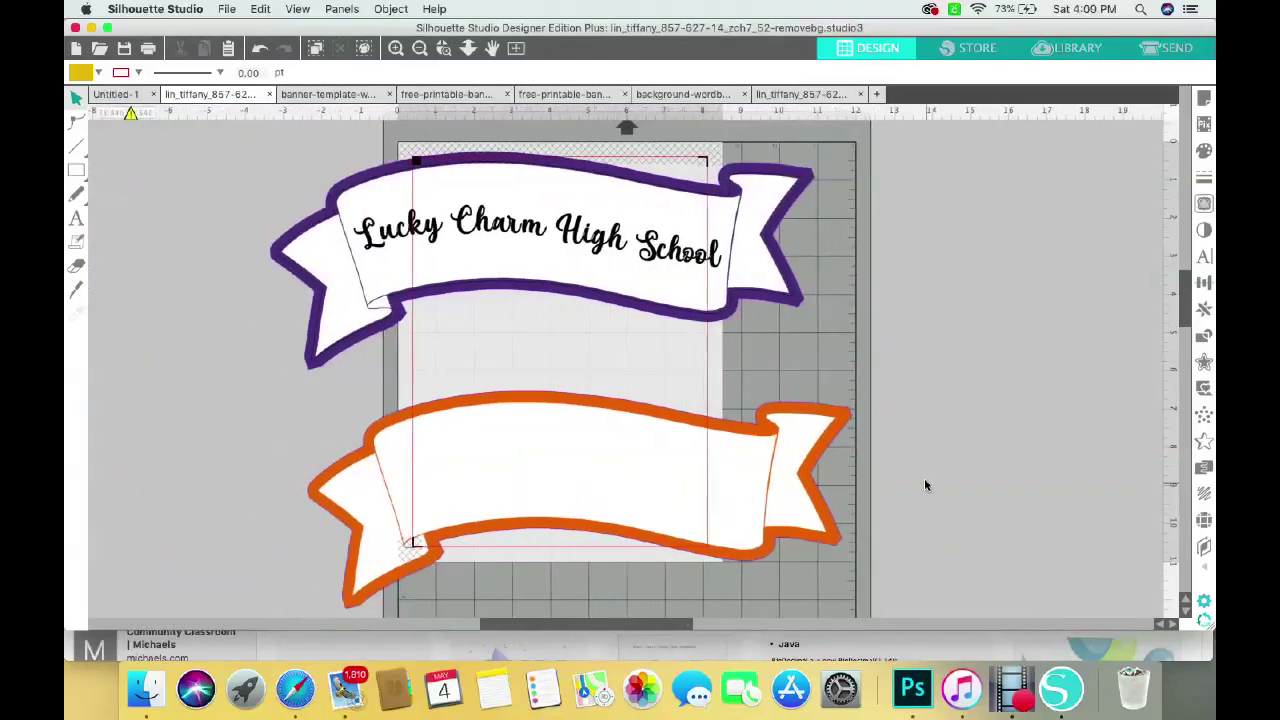
scroll(922, 479, "up", 5)
scroll(913, 478, "down", 8)
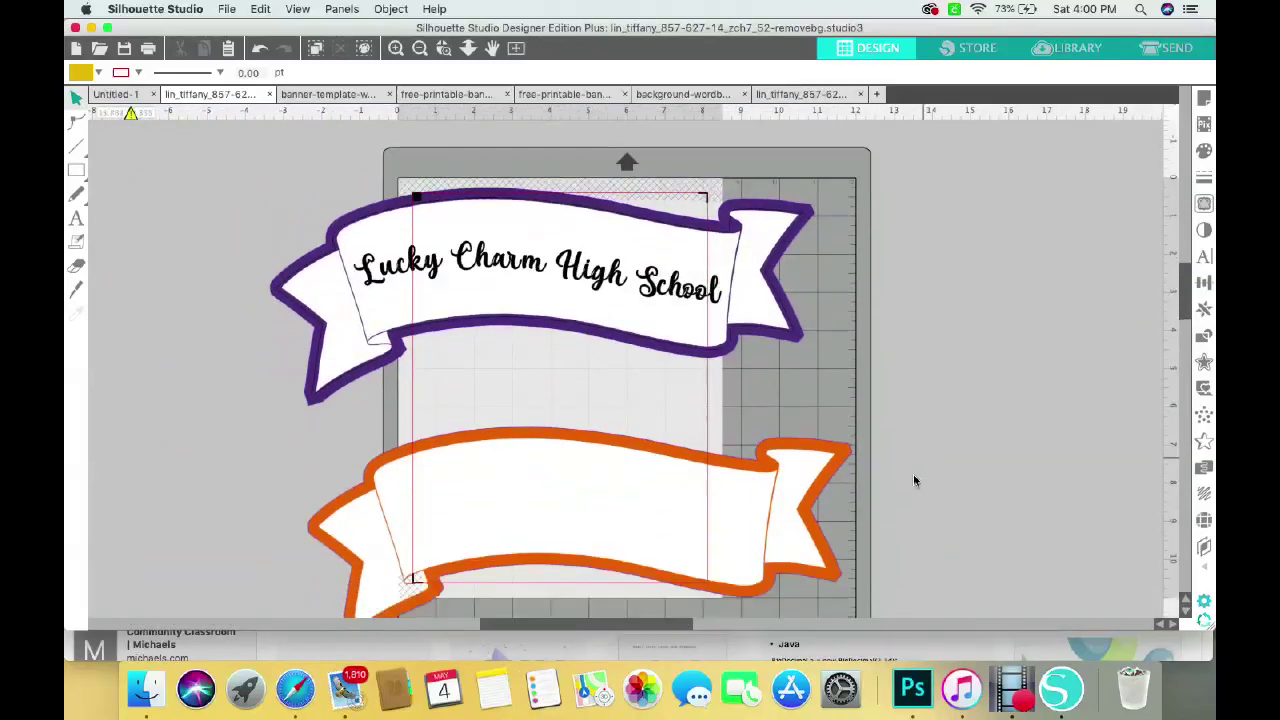
scroll(912, 480, "up", 7)
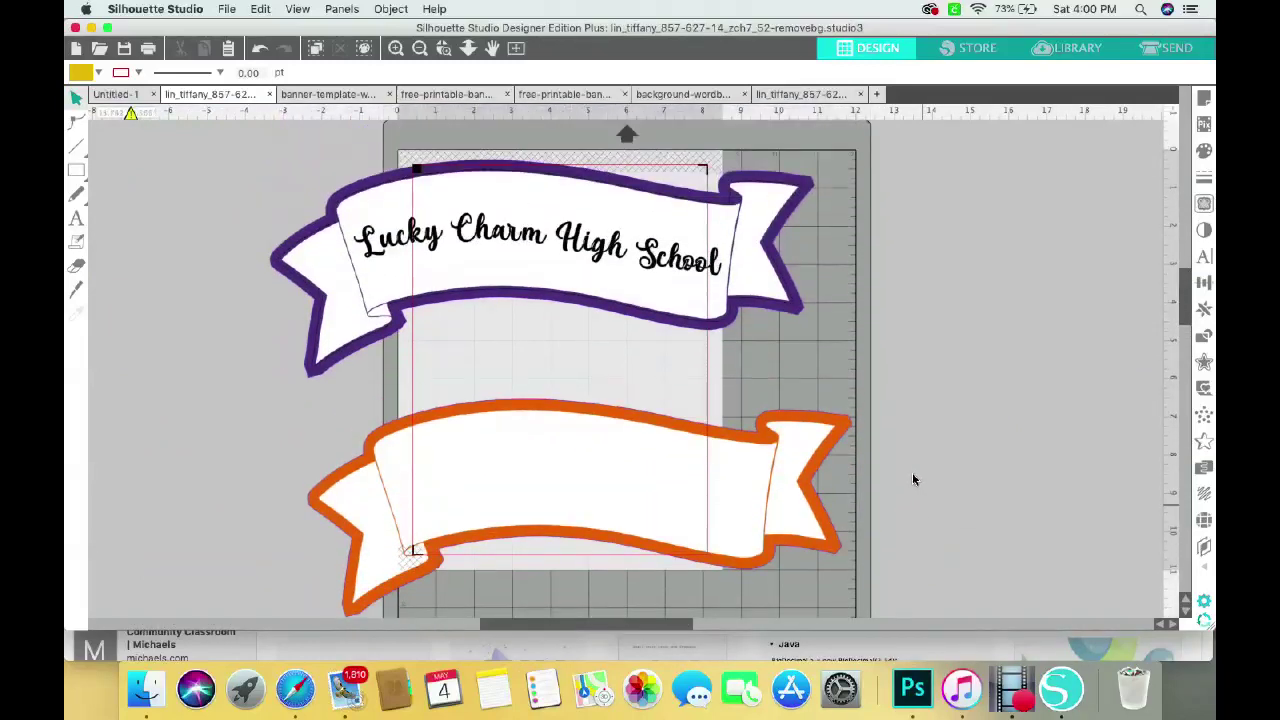
scroll(899, 500, "down", 5)
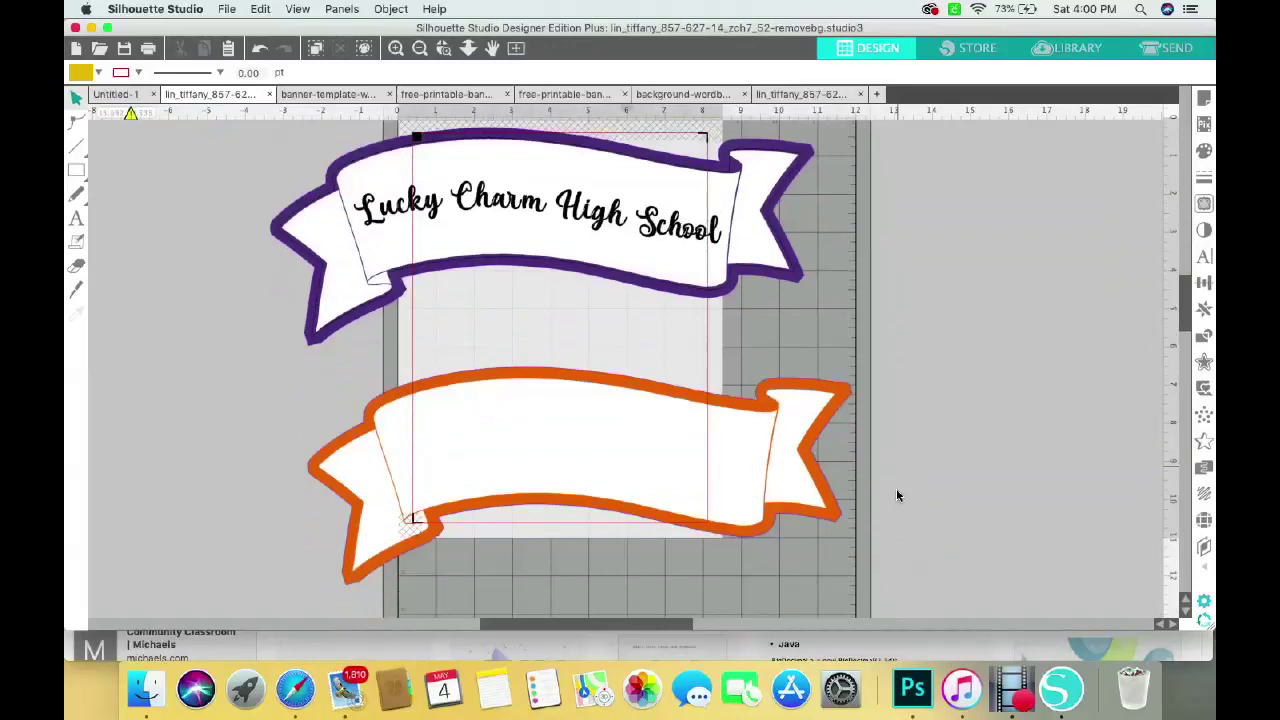
- Create a text object reading 'Hello Sunshine' to the right of the mat
left_click(75, 220)
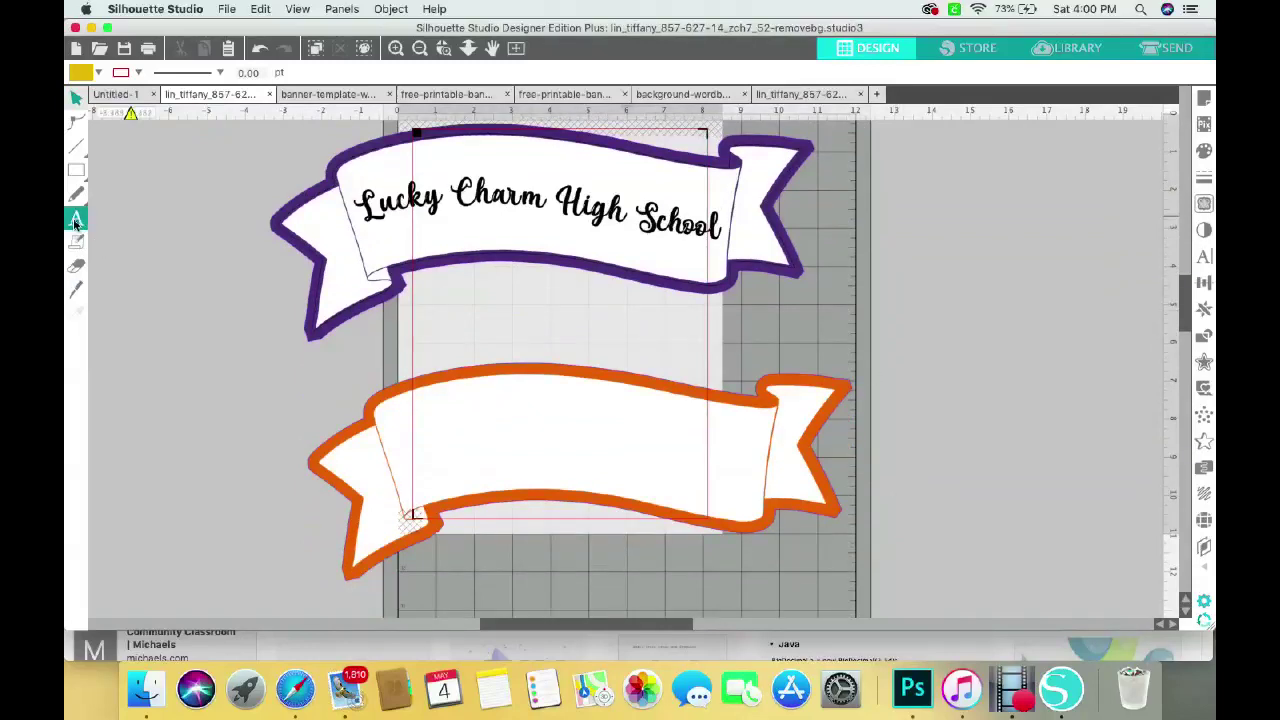
left_click(75, 220)
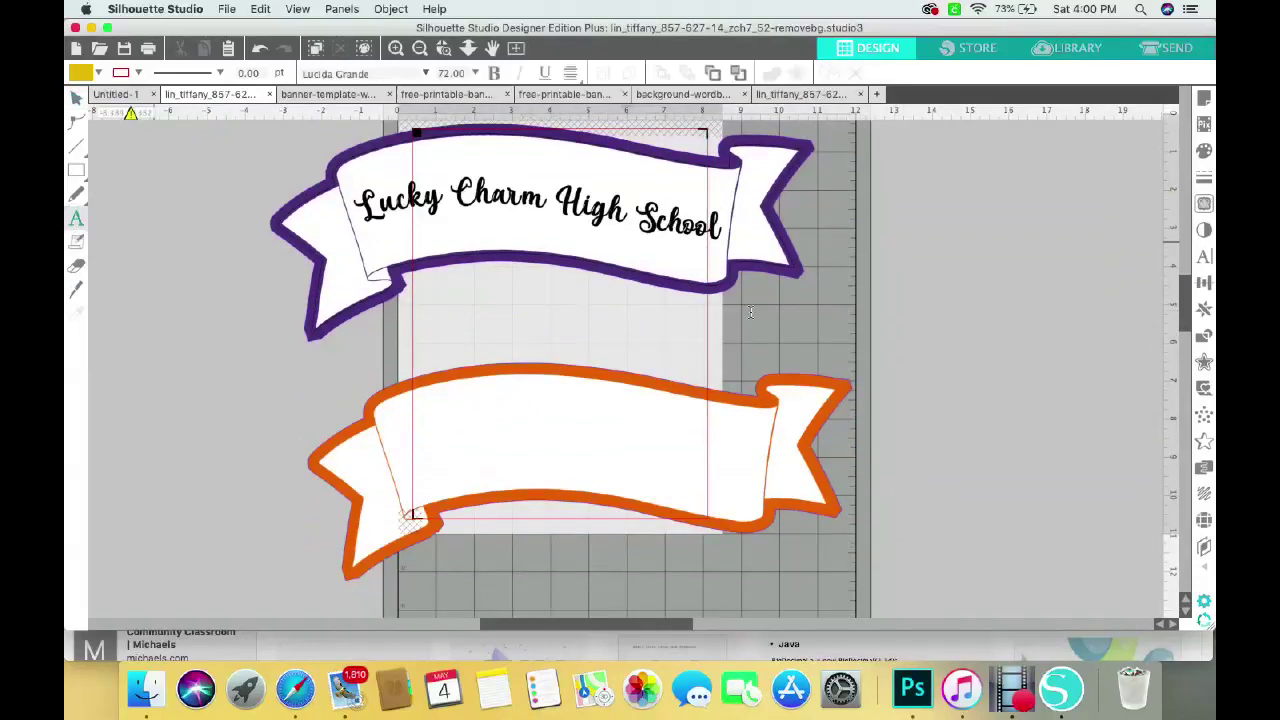
left_click(889, 319)
key("Escape")
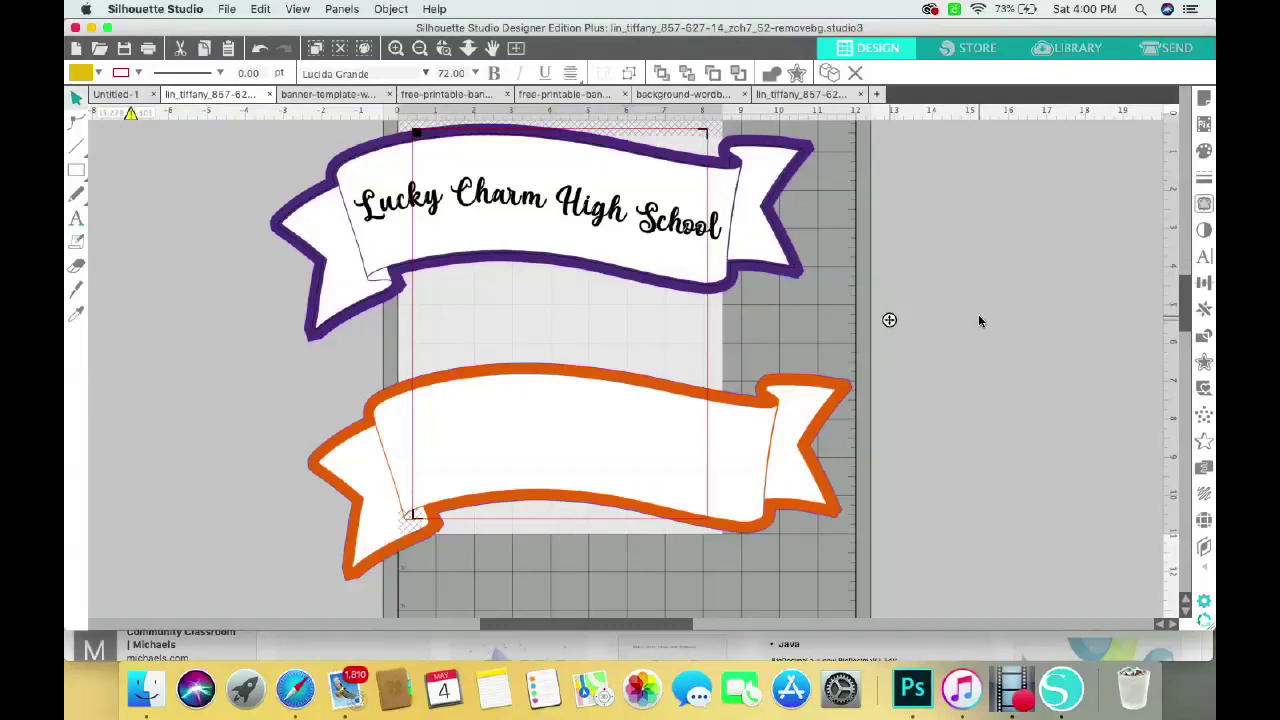
type("Hello ")
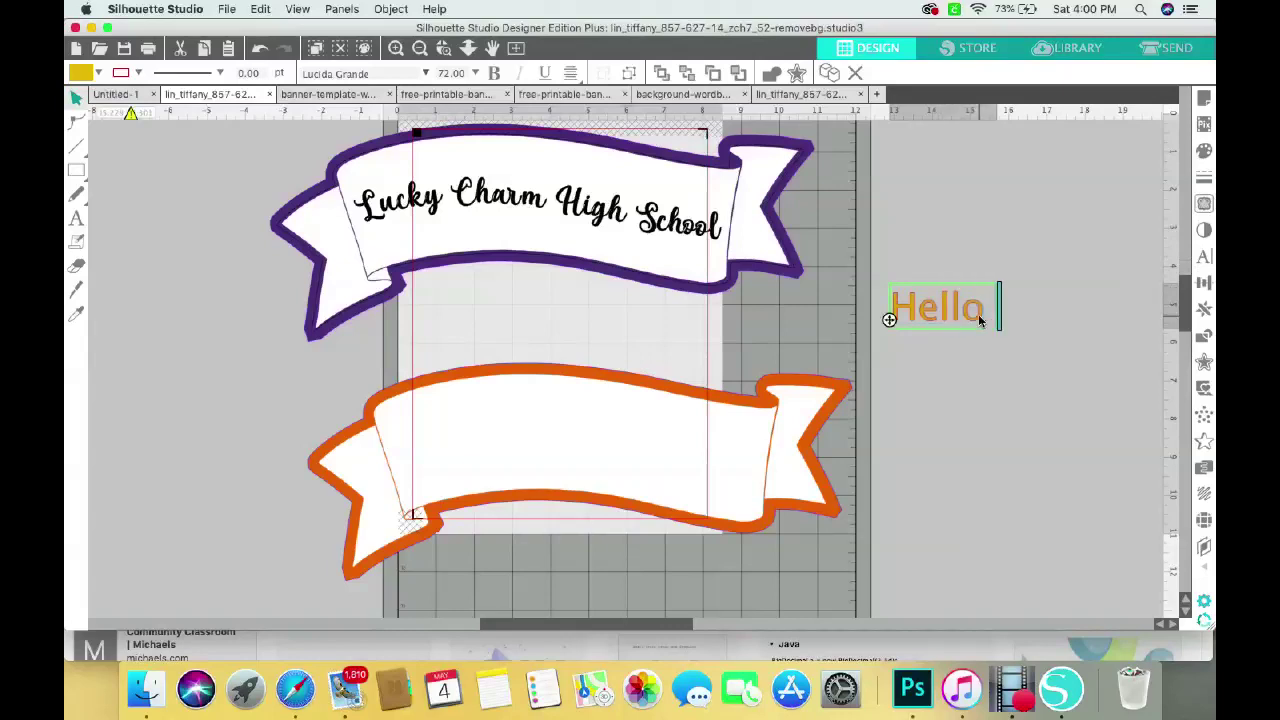
type("Sunshine")
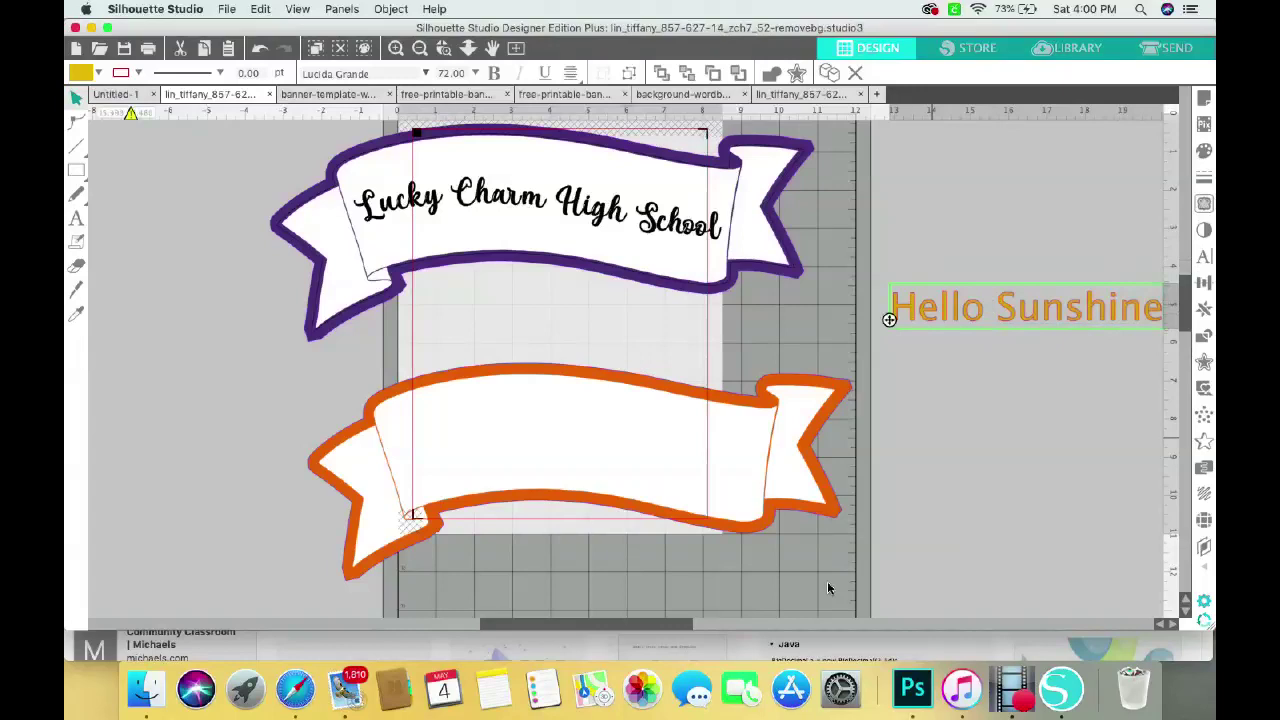
left_click_drag(678, 624, 686, 624)
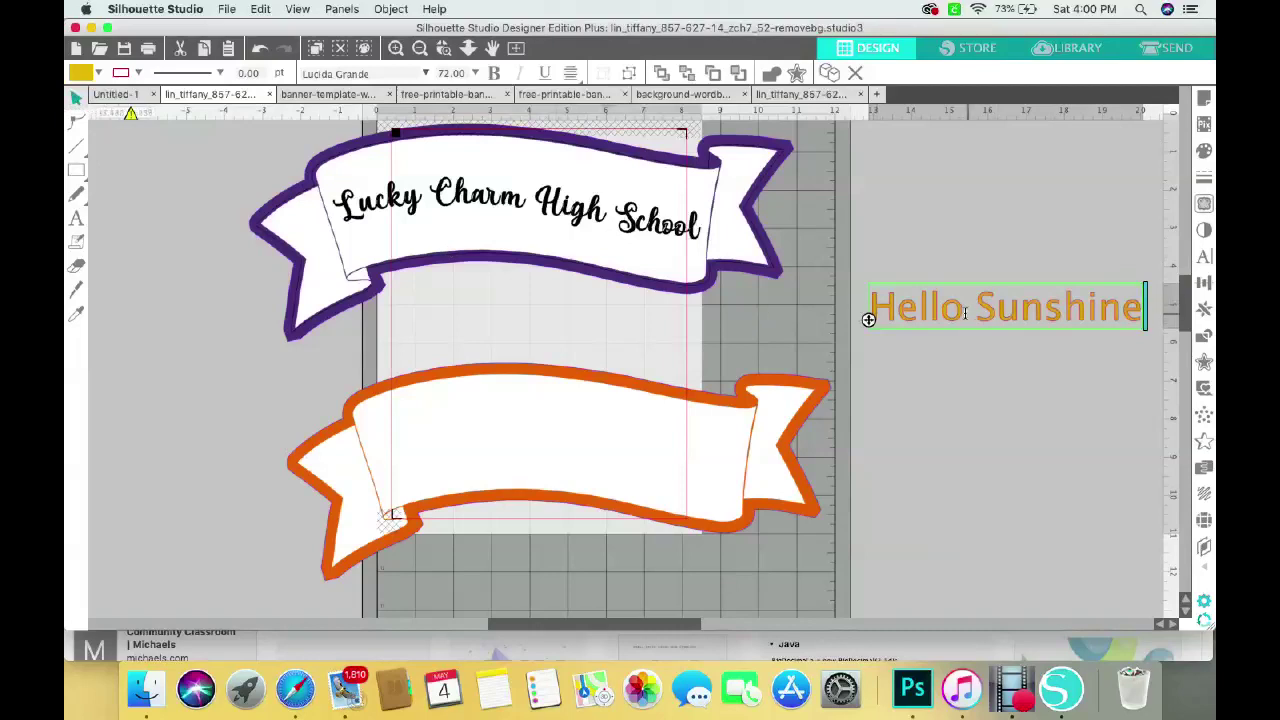
left_click(968, 241)
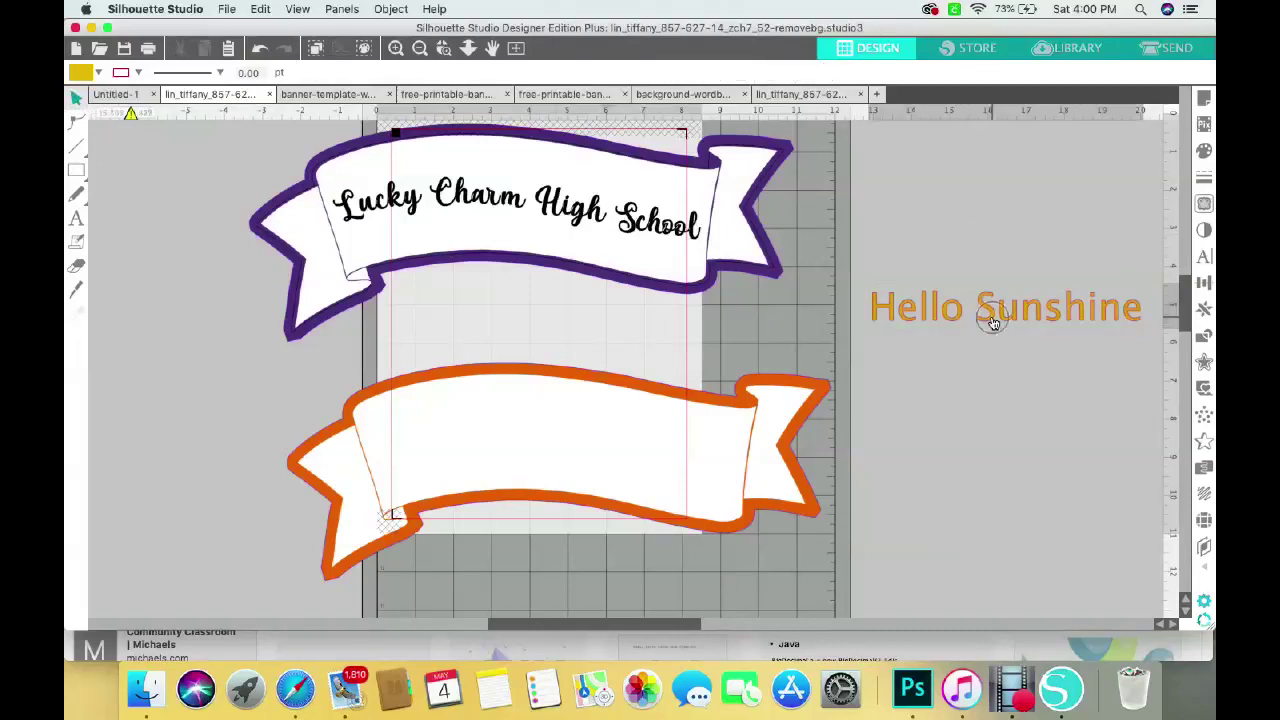
- Move the Hello Sunshine text above the orange banner and attach it to the banner's top edge
left_click_drag(993, 322, 527, 365)
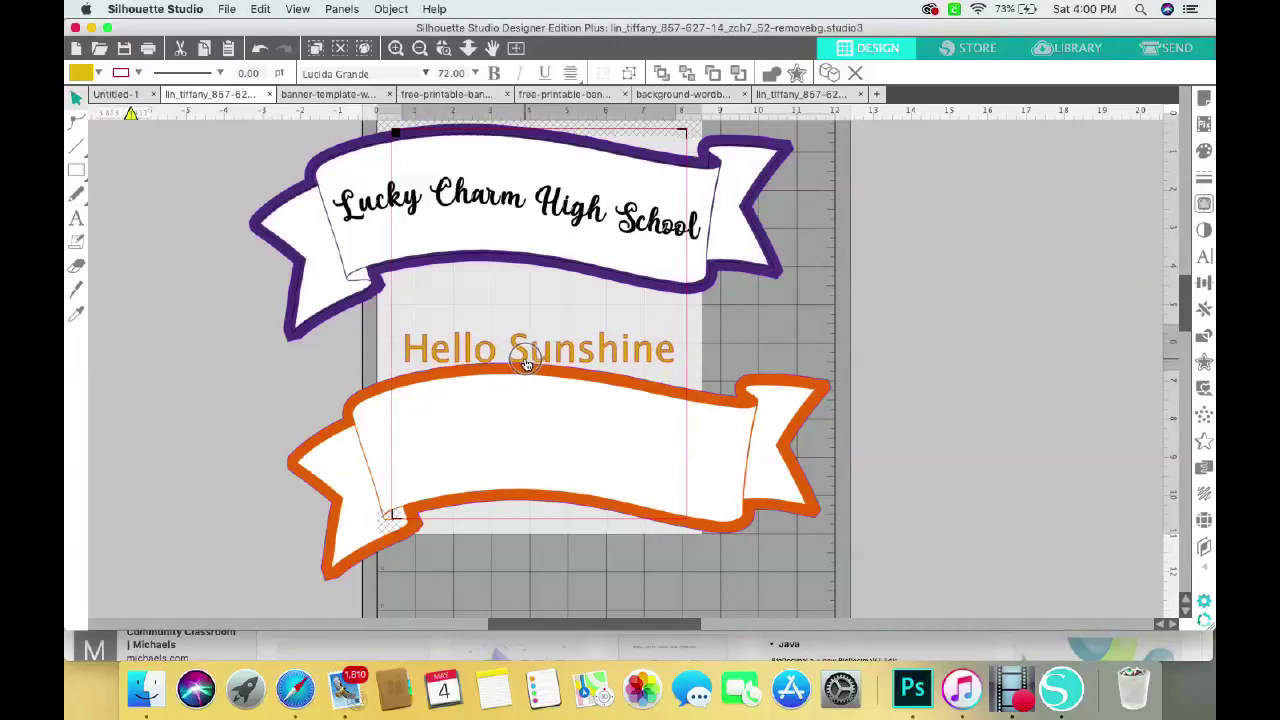
left_click_drag(527, 365, 527, 366)
left_click(585, 365)
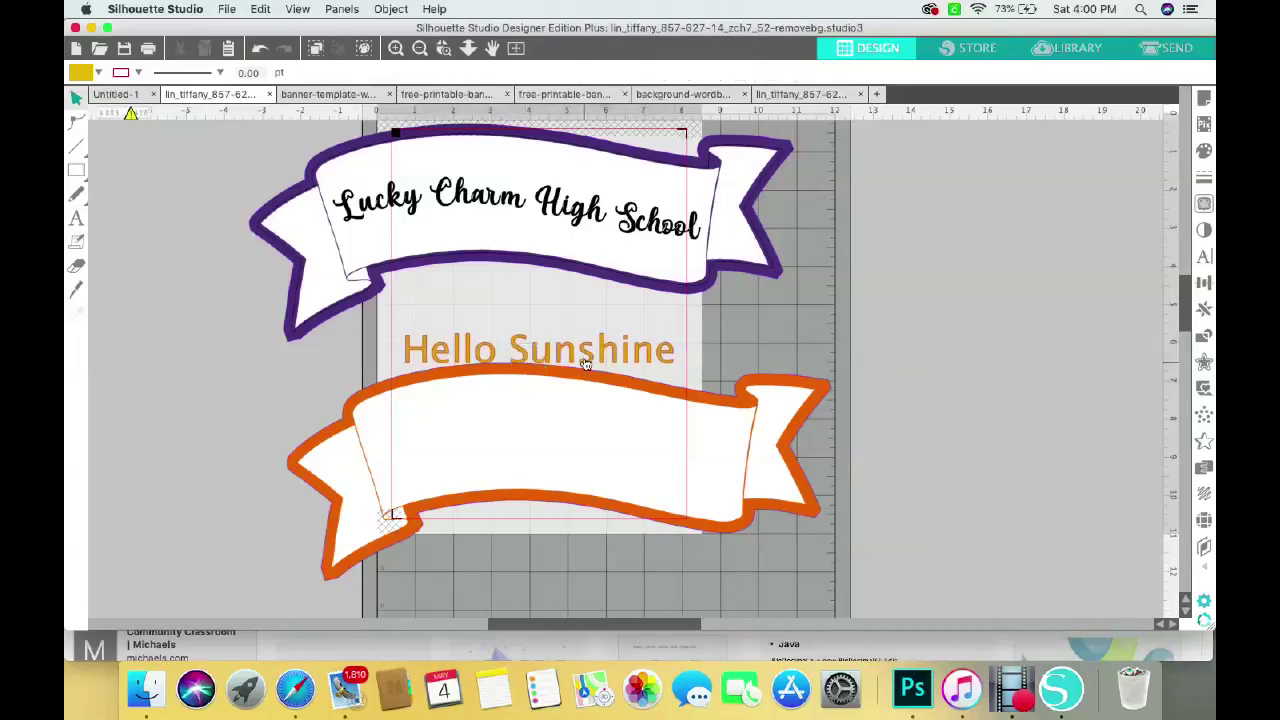
double_click(592, 365)
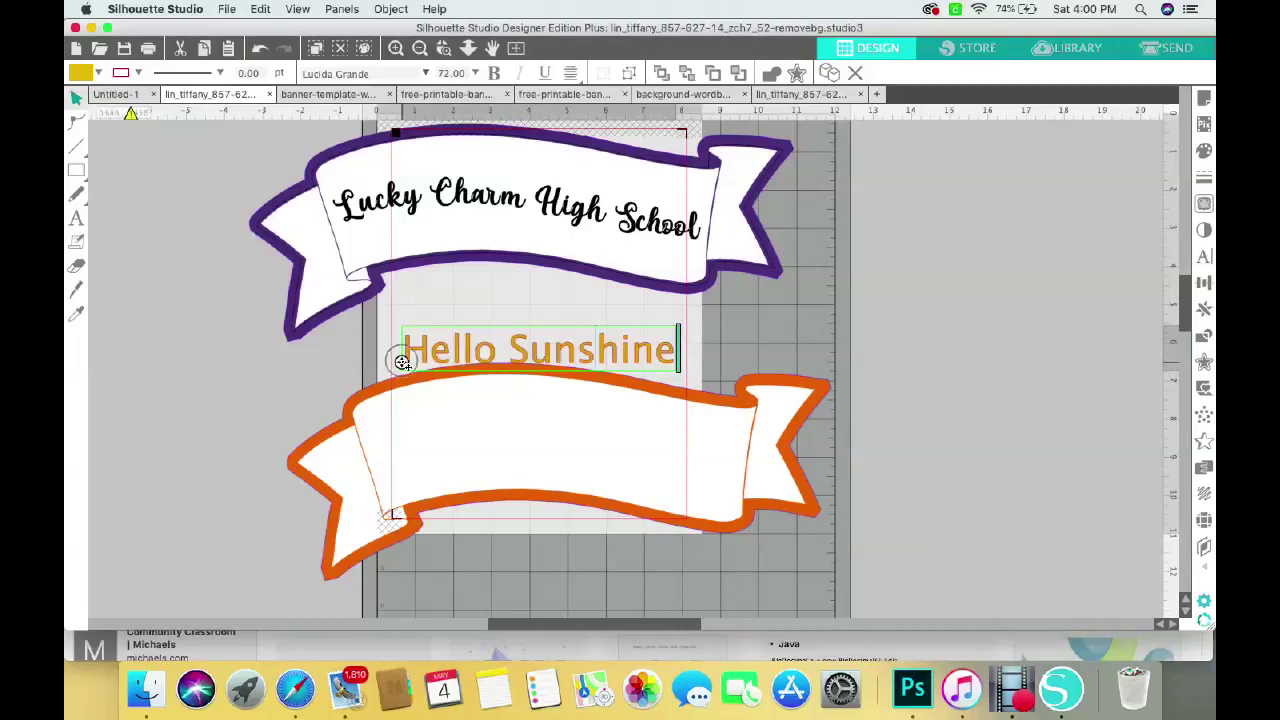
mouse_move(401, 361)
left_mouse_down()
mouse_move(427, 368)
mouse_move(387, 377)
mouse_move(432, 368)
mouse_move(390, 376)
mouse_move(412, 370)
mouse_move(402, 374)
left_mouse_up()
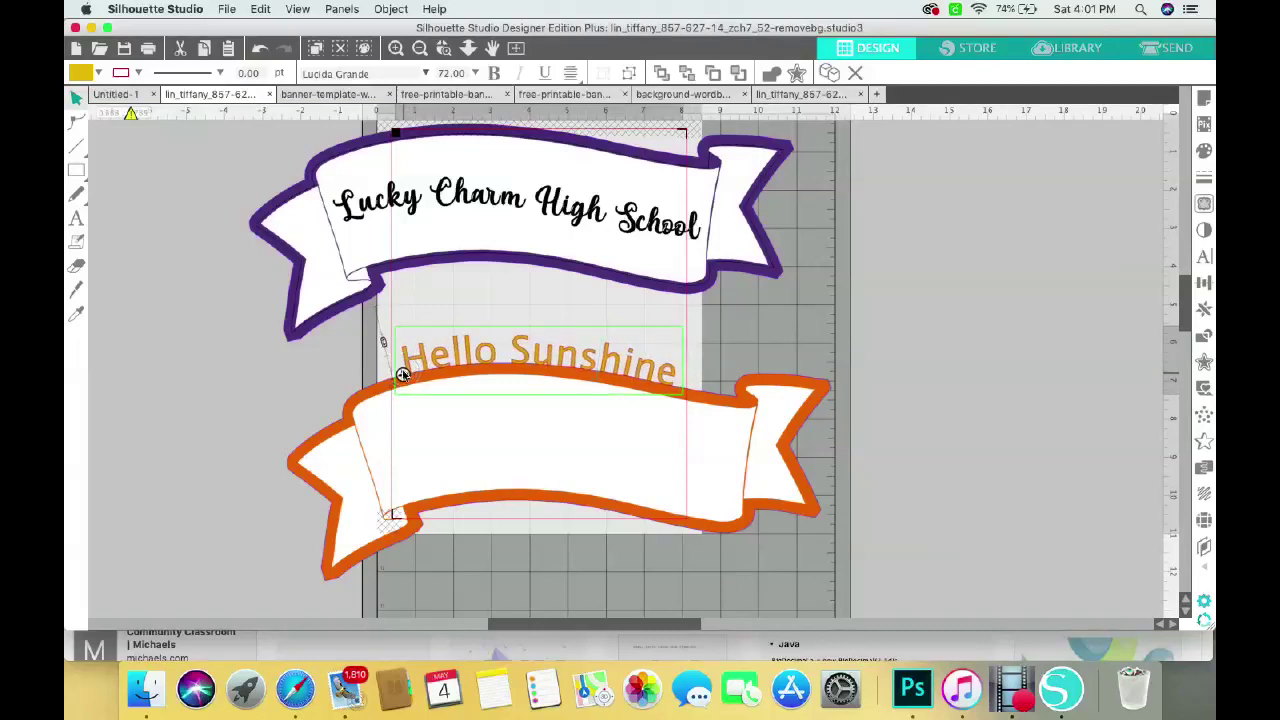
- Release the curved text into a standalone shape, then apply Object > Make Compound Path
left_click(1205, 338)
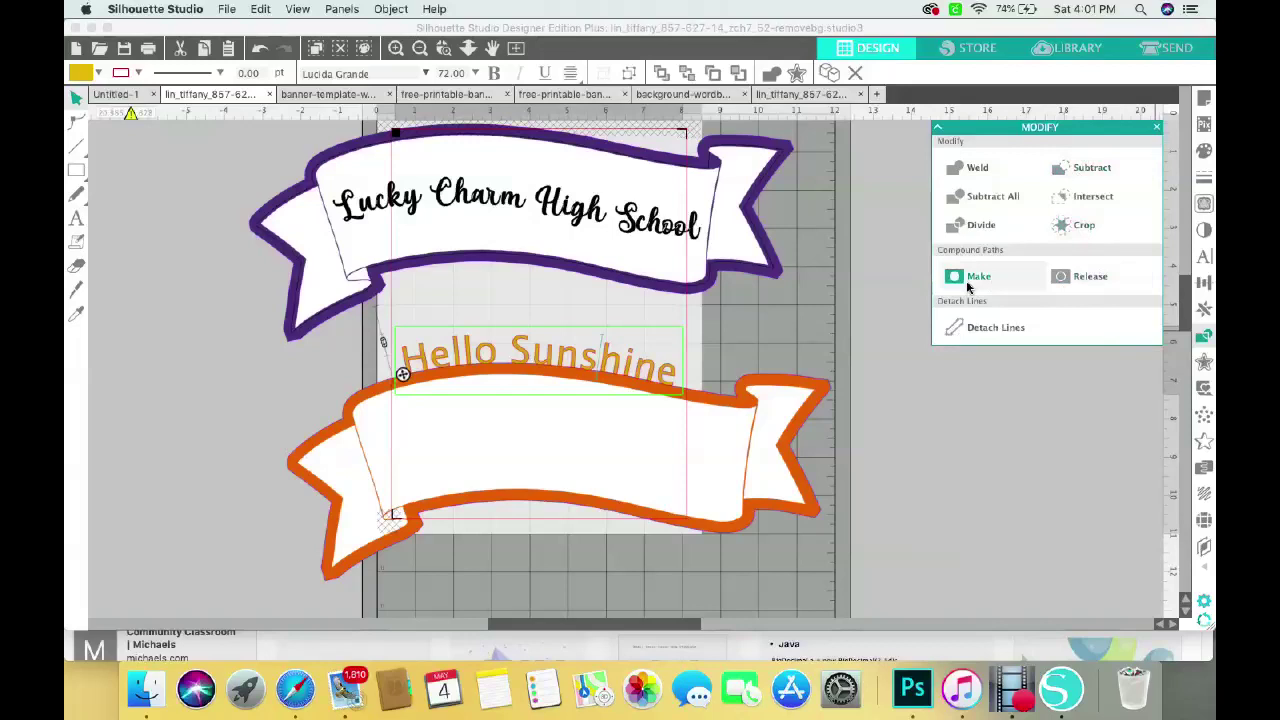
left_click(1063, 281)
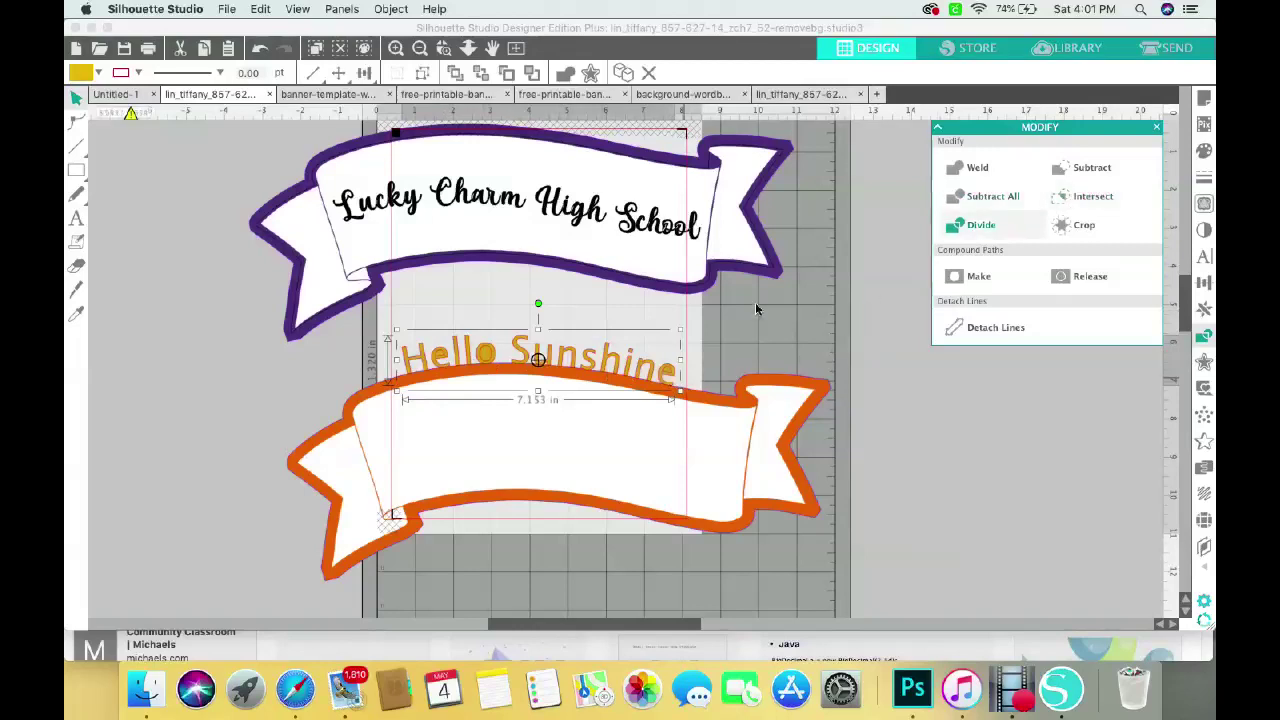
left_click(390, 10)
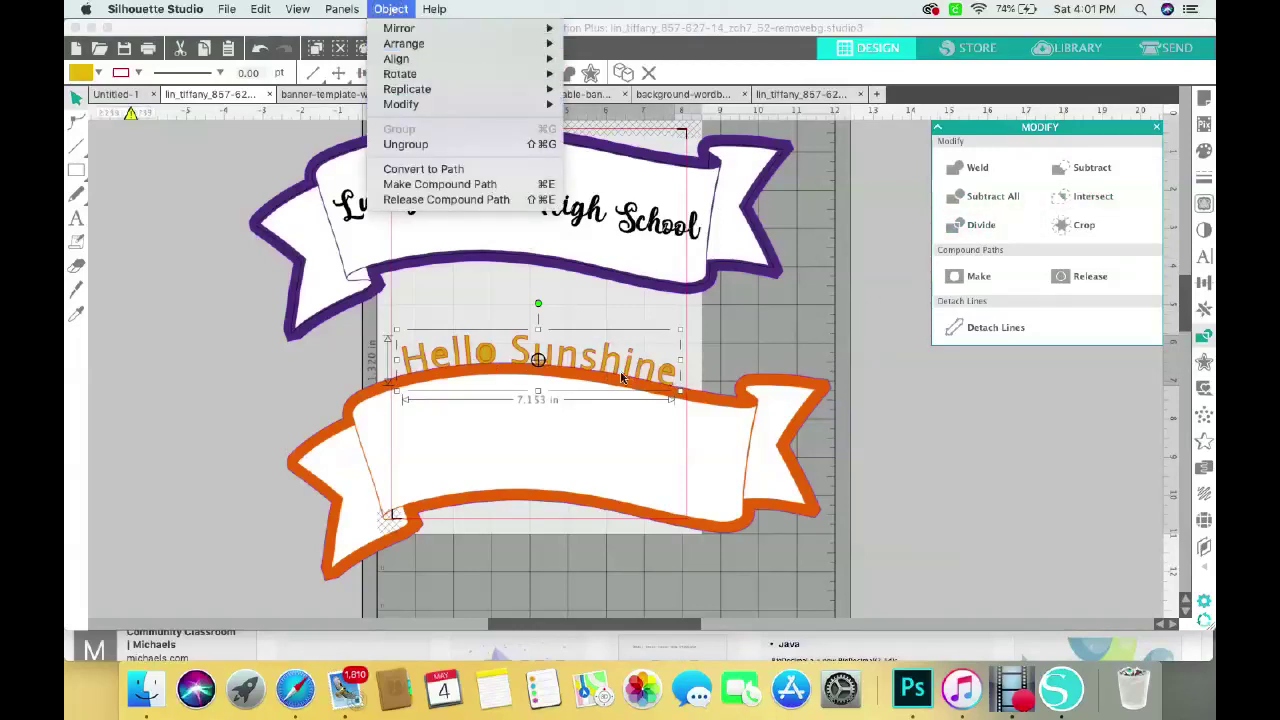
left_click(449, 186)
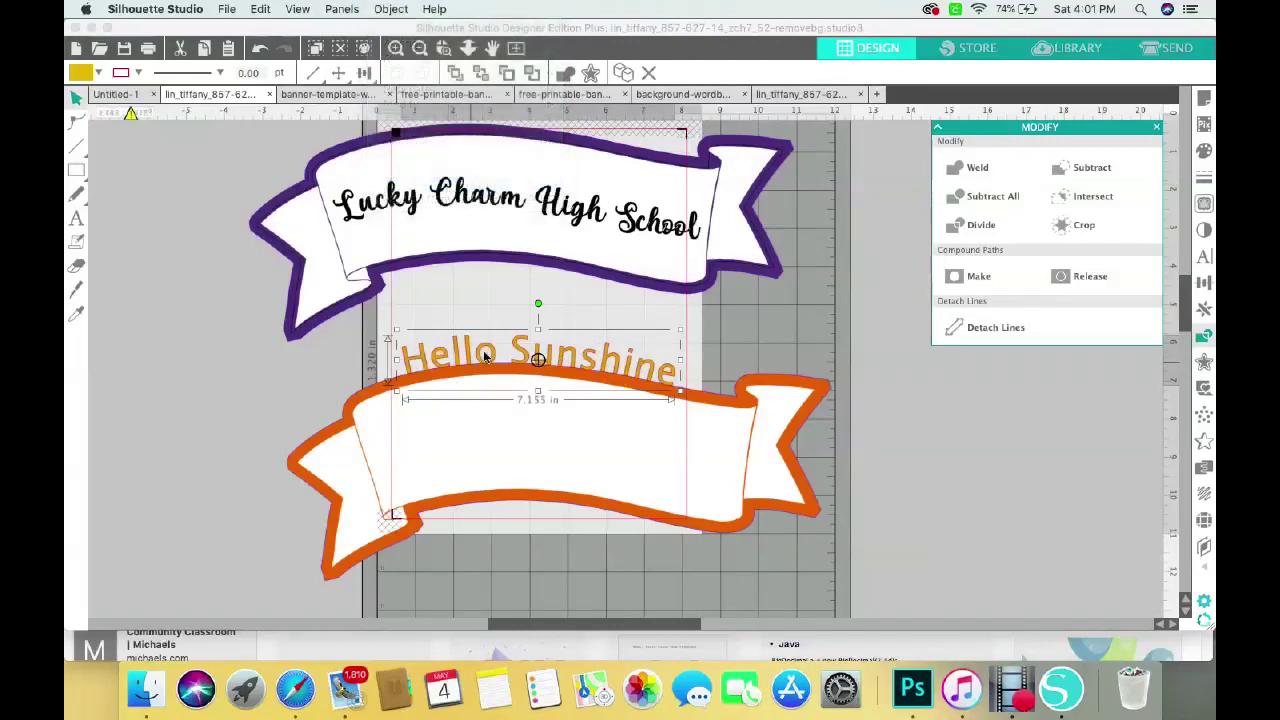
- Fill the Hello Sunshine lettering black instead of orange, checking its line colour
left_click(1157, 130)
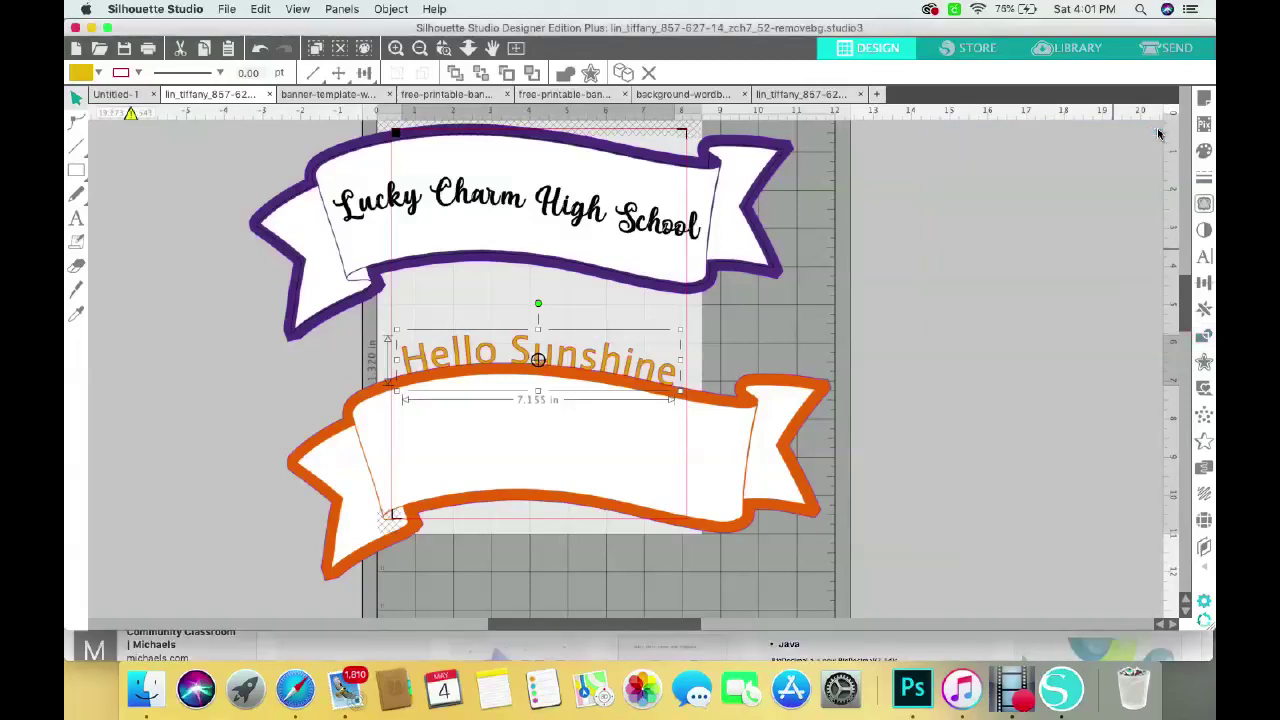
left_click(1205, 151)
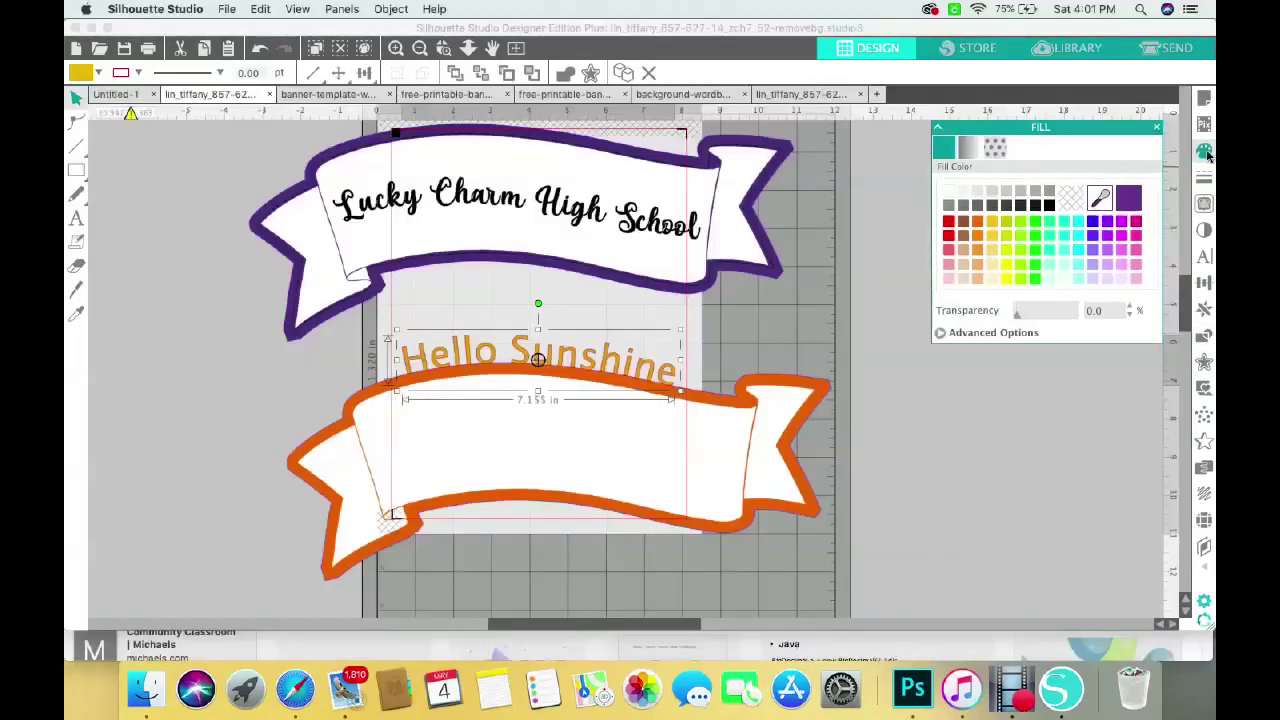
left_click(1047, 205)
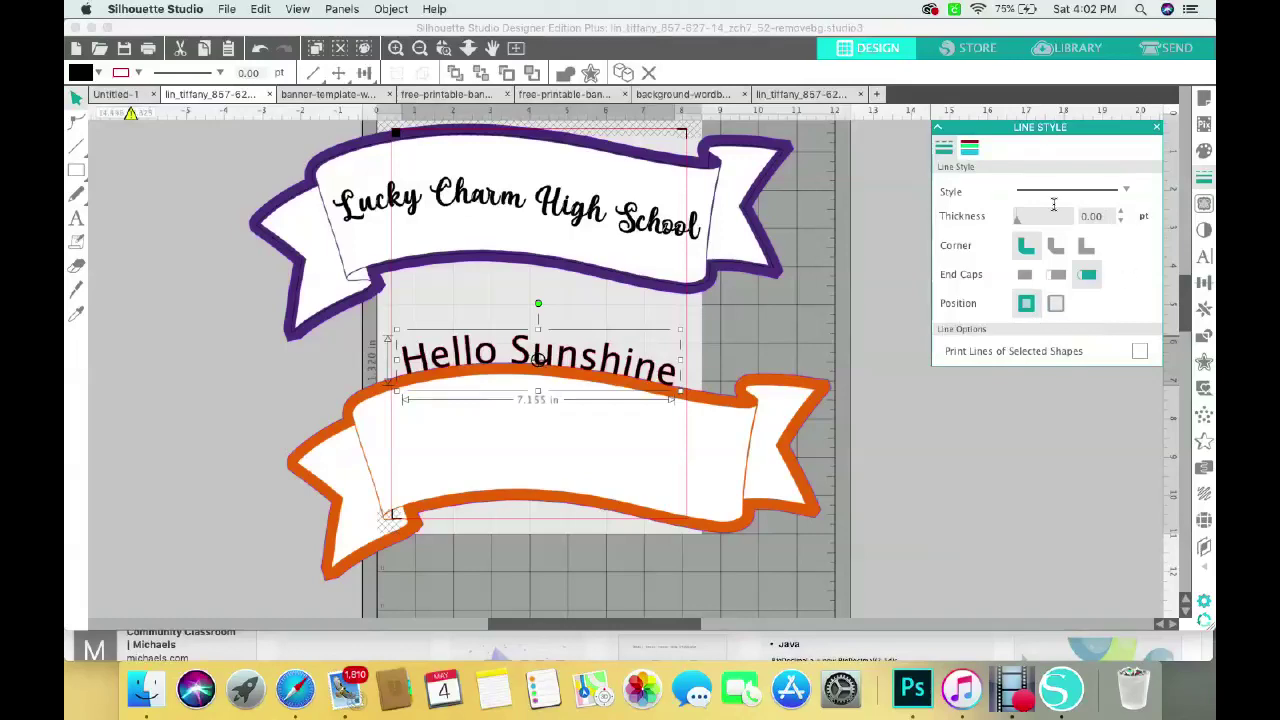
left_click(971, 150)
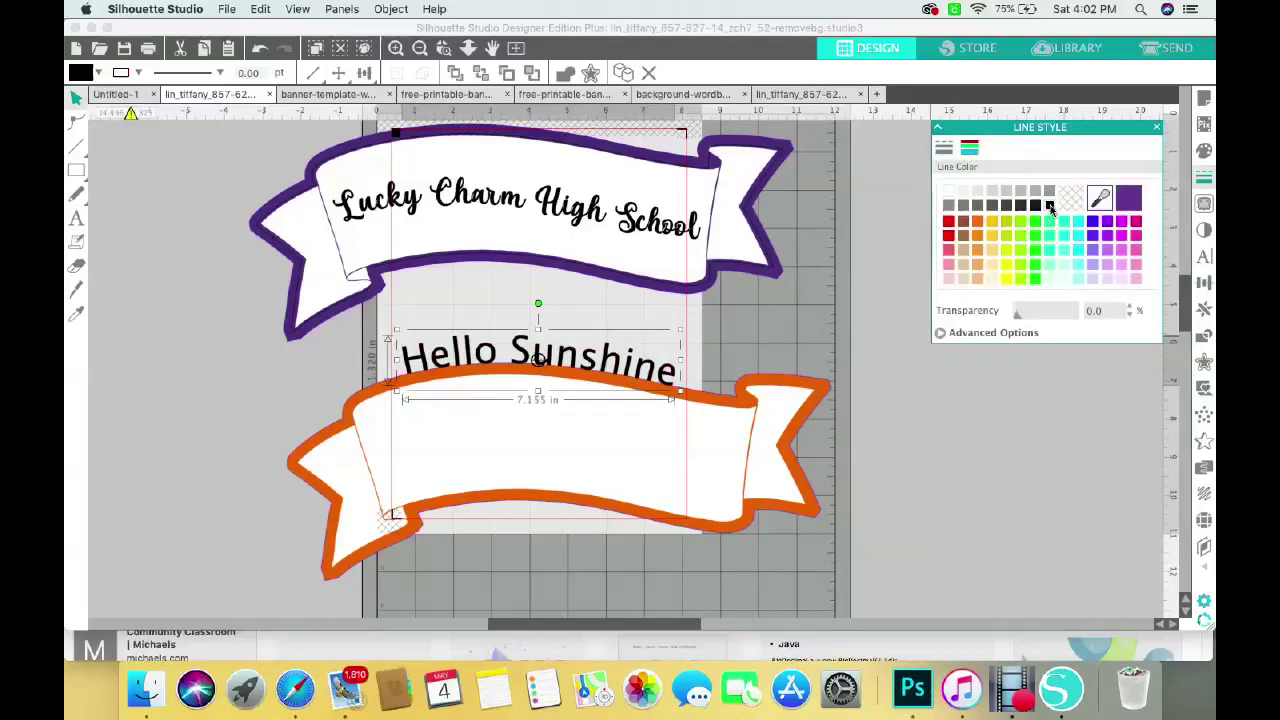
left_click(1002, 455)
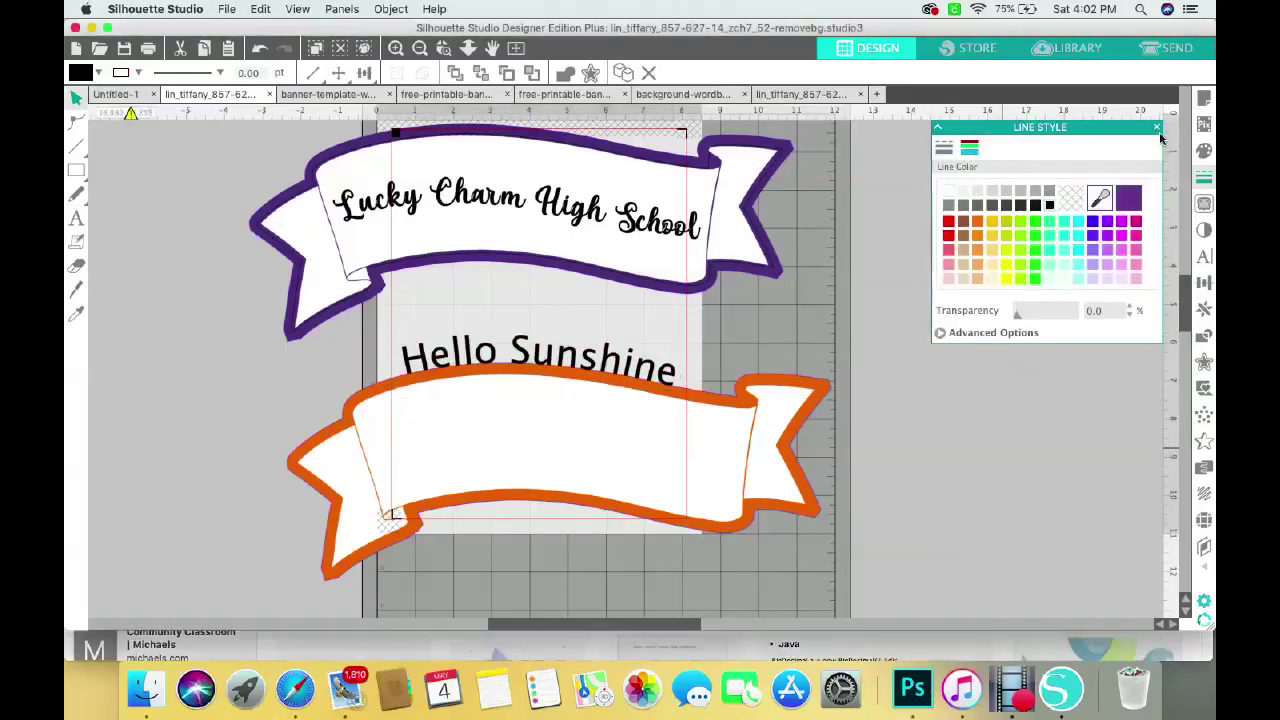
left_click(1156, 128)
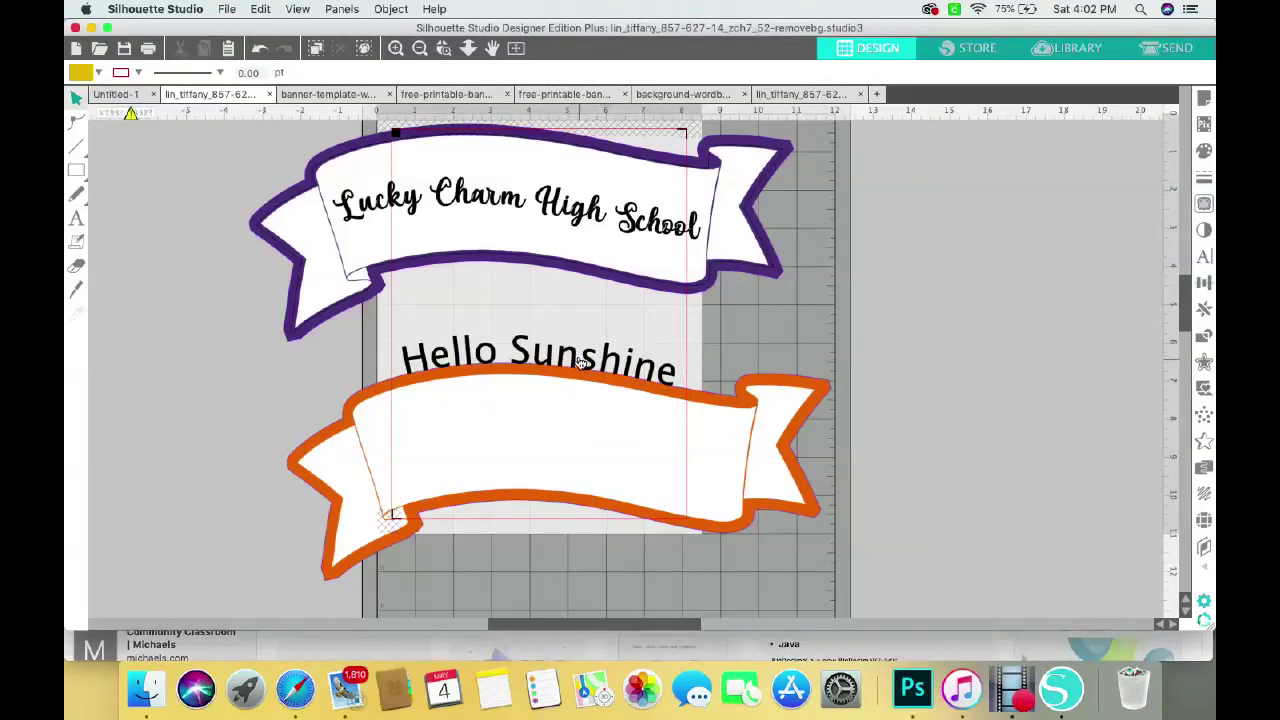
- Drop the black Hello Sunshine text into the orange banner's white ribbon, nudged slightly left
left_click_drag(577, 364, 586, 446)
left_click(486, 406)
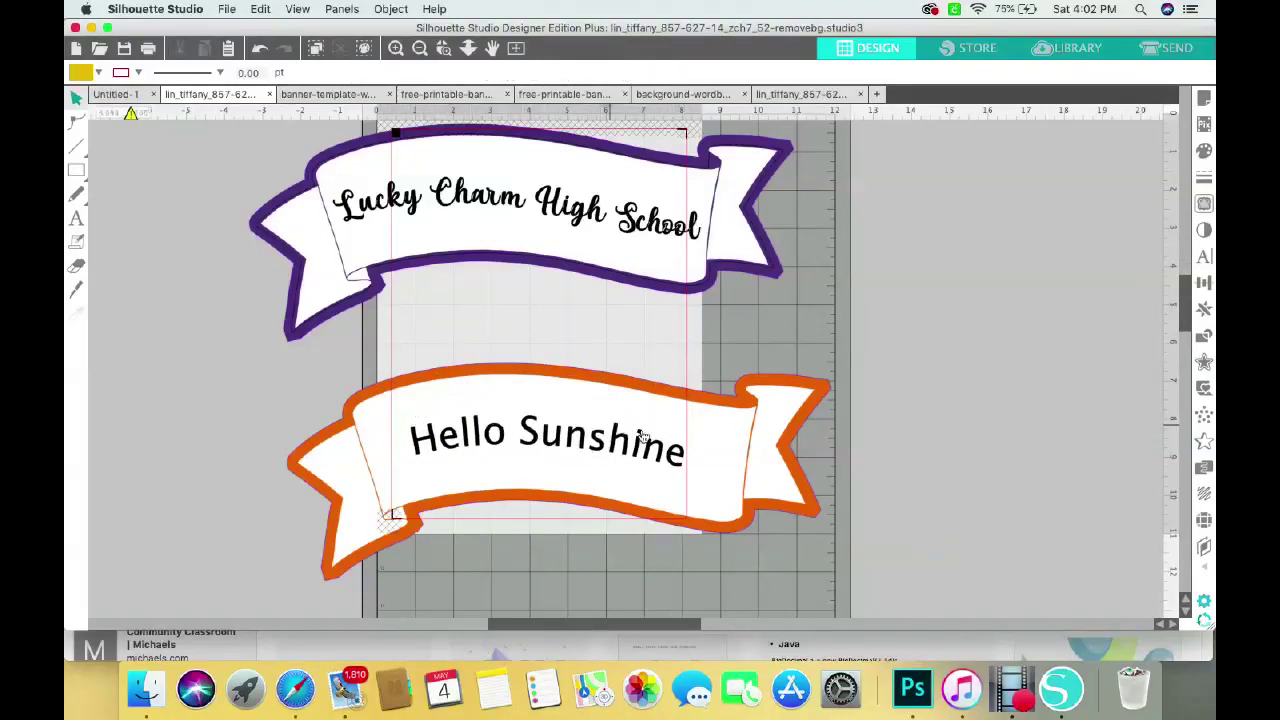
left_click(568, 451)
left_click_drag(568, 451, 557, 453)
left_click(713, 375)
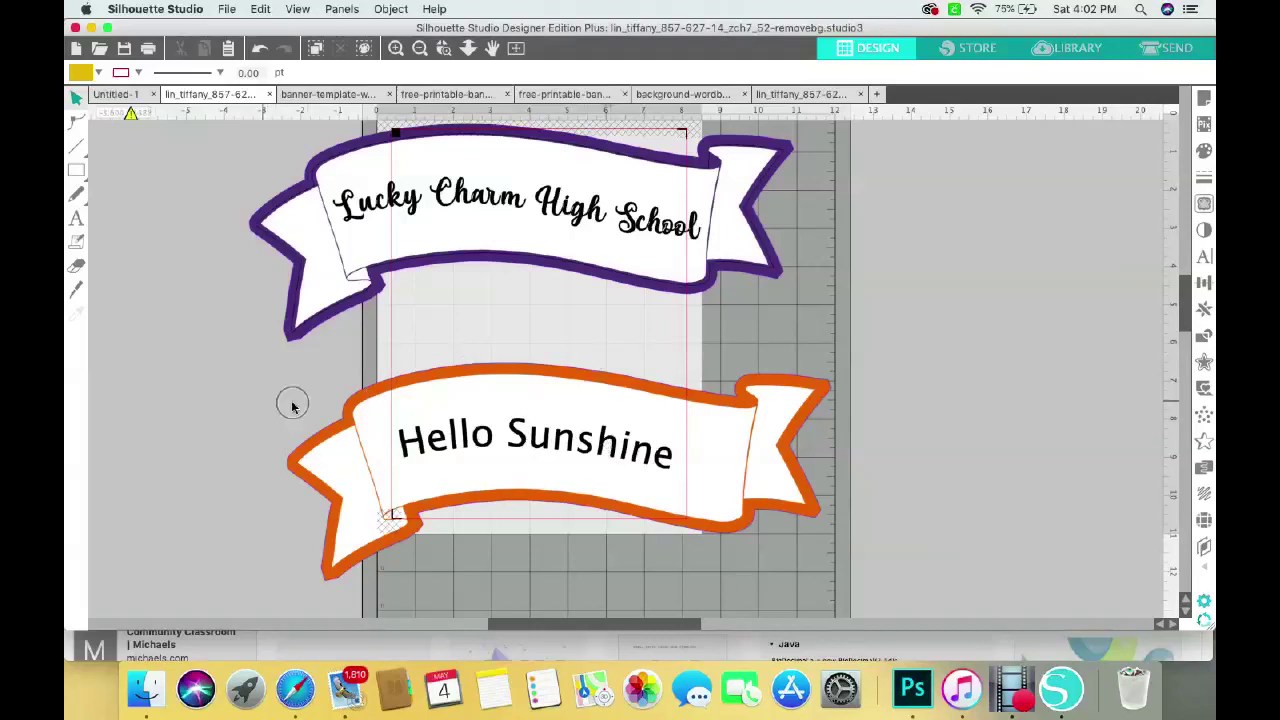
- Centre the Hello Sunshine text horizontally within the orange banner
left_click(514, 412)
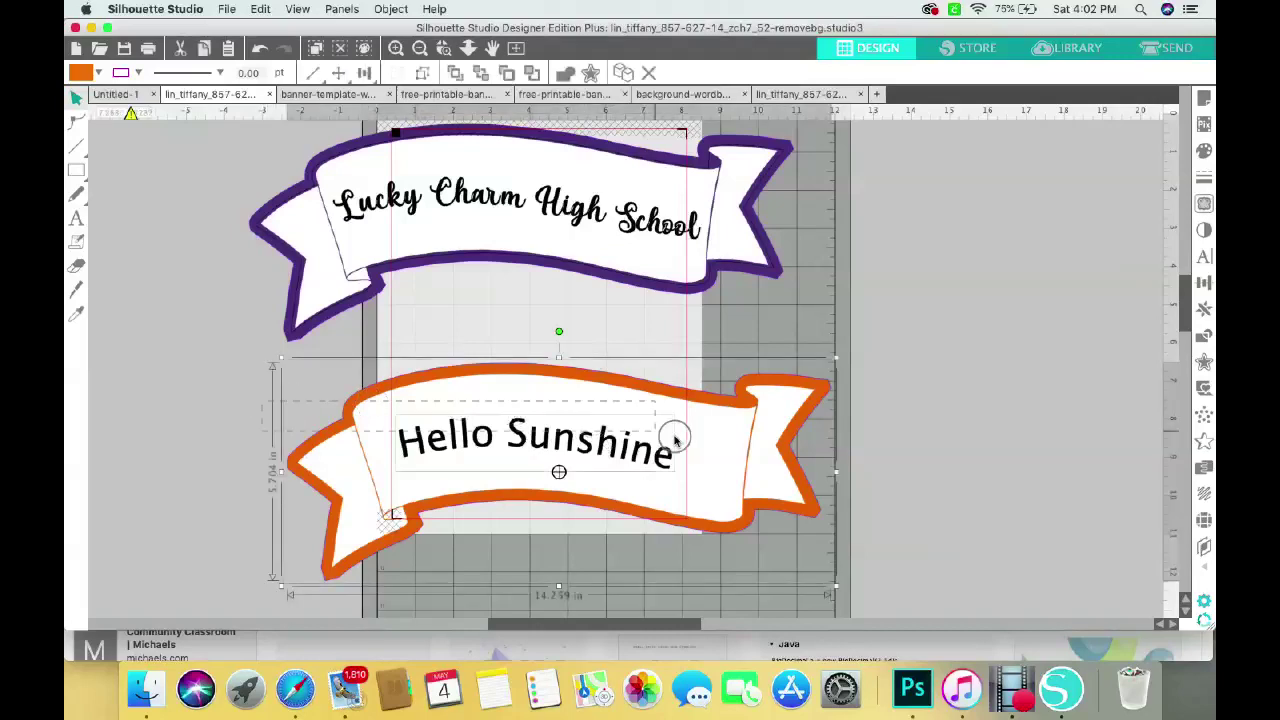
left_click(876, 458)
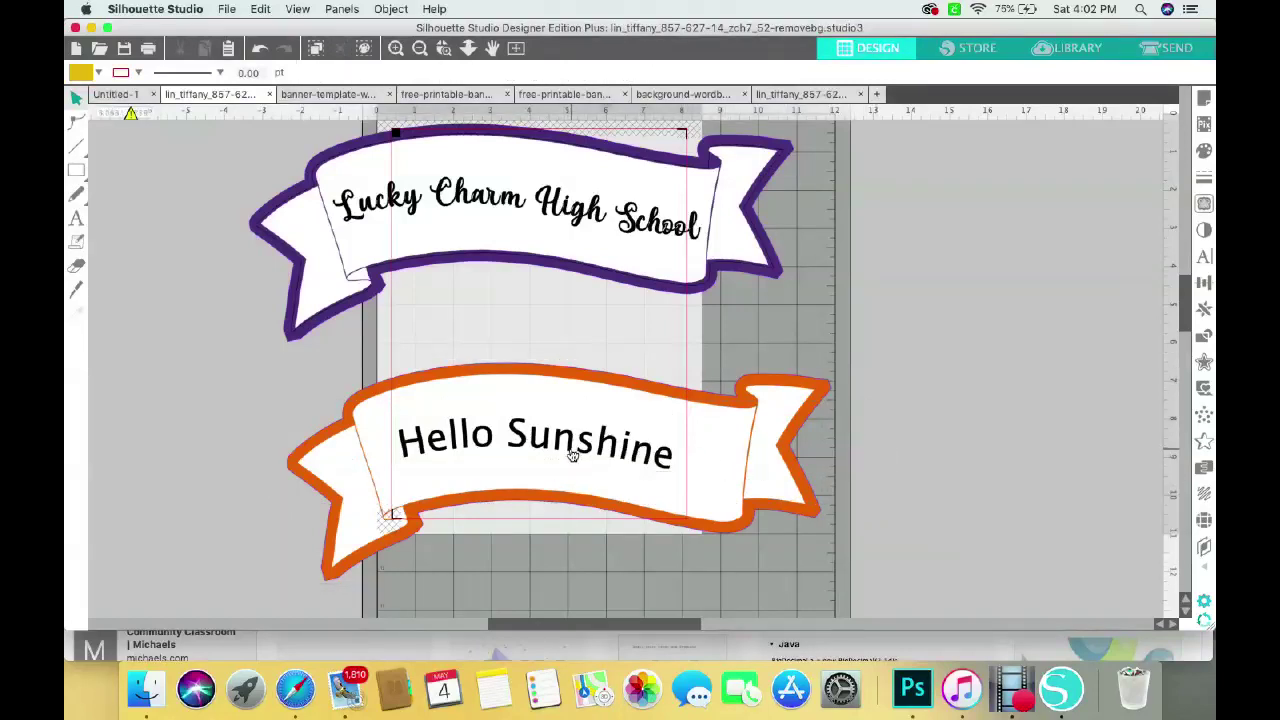
left_click_drag(572, 455, 586, 451)
key("Escape")
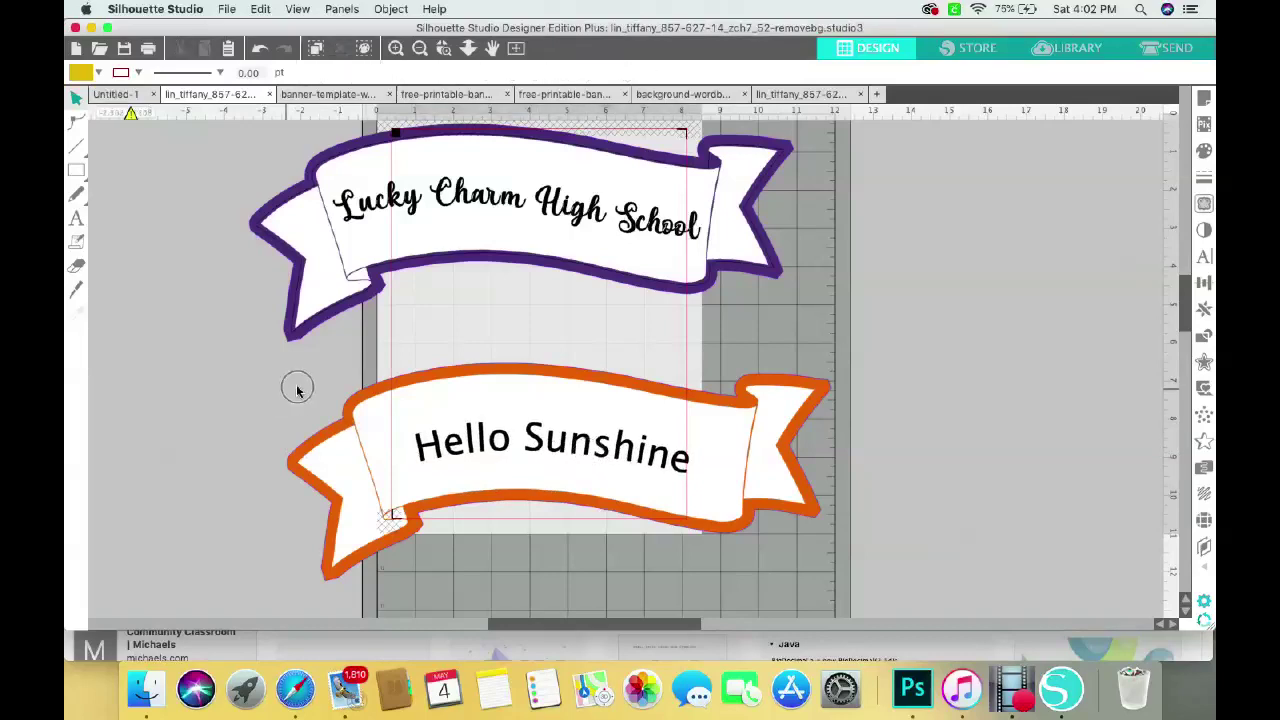
- Group the text with the orange banner and shift the group slightly right
left_click(630, 418)
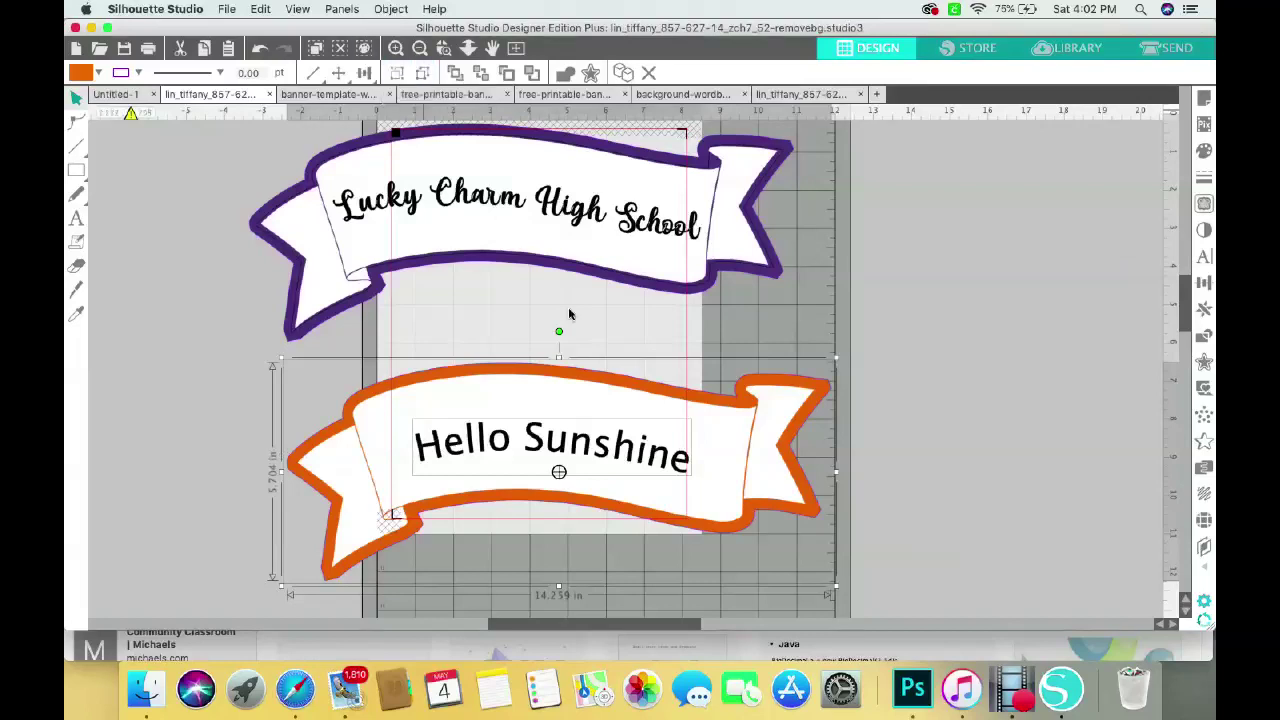
right_click(604, 404)
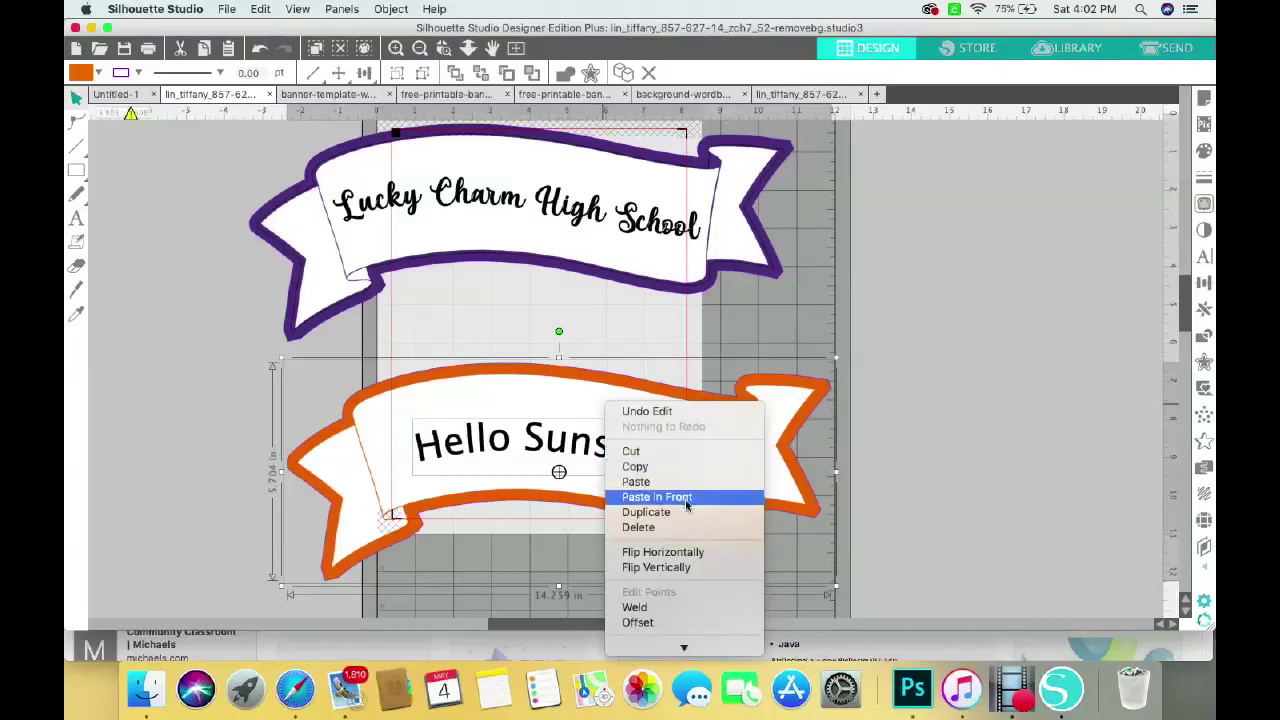
mouse_move(686, 648)
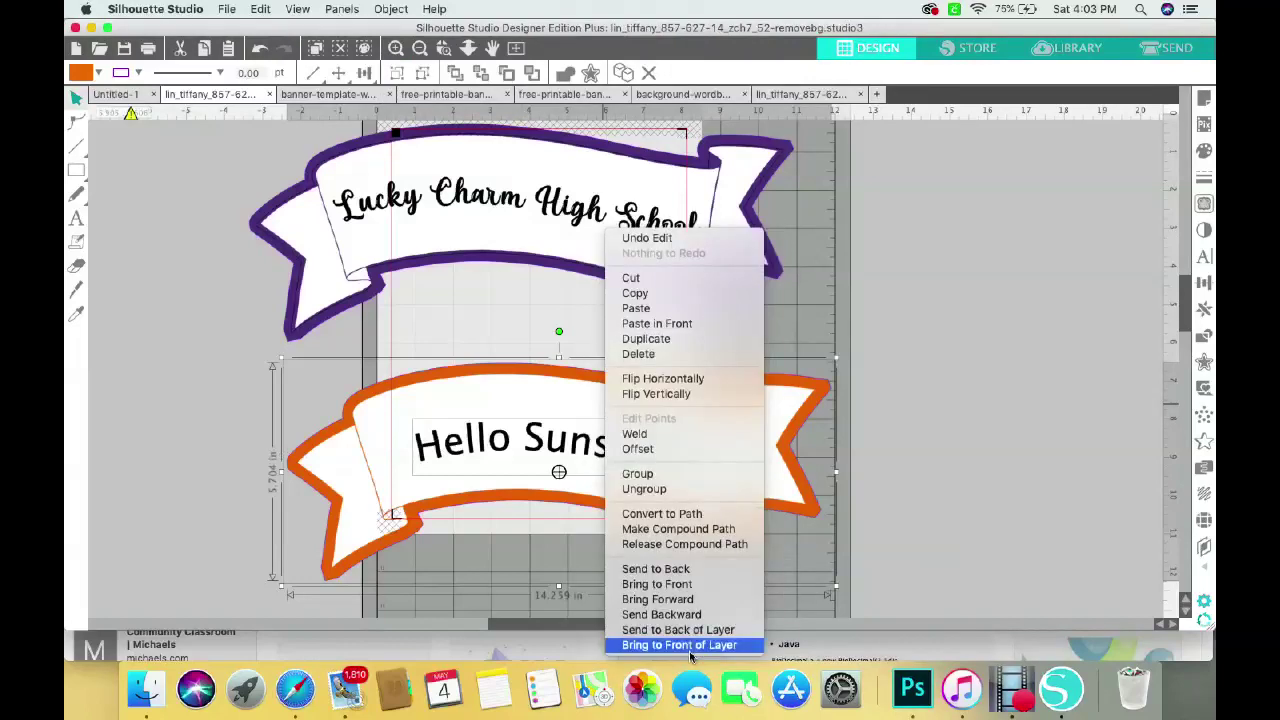
left_click(631, 477)
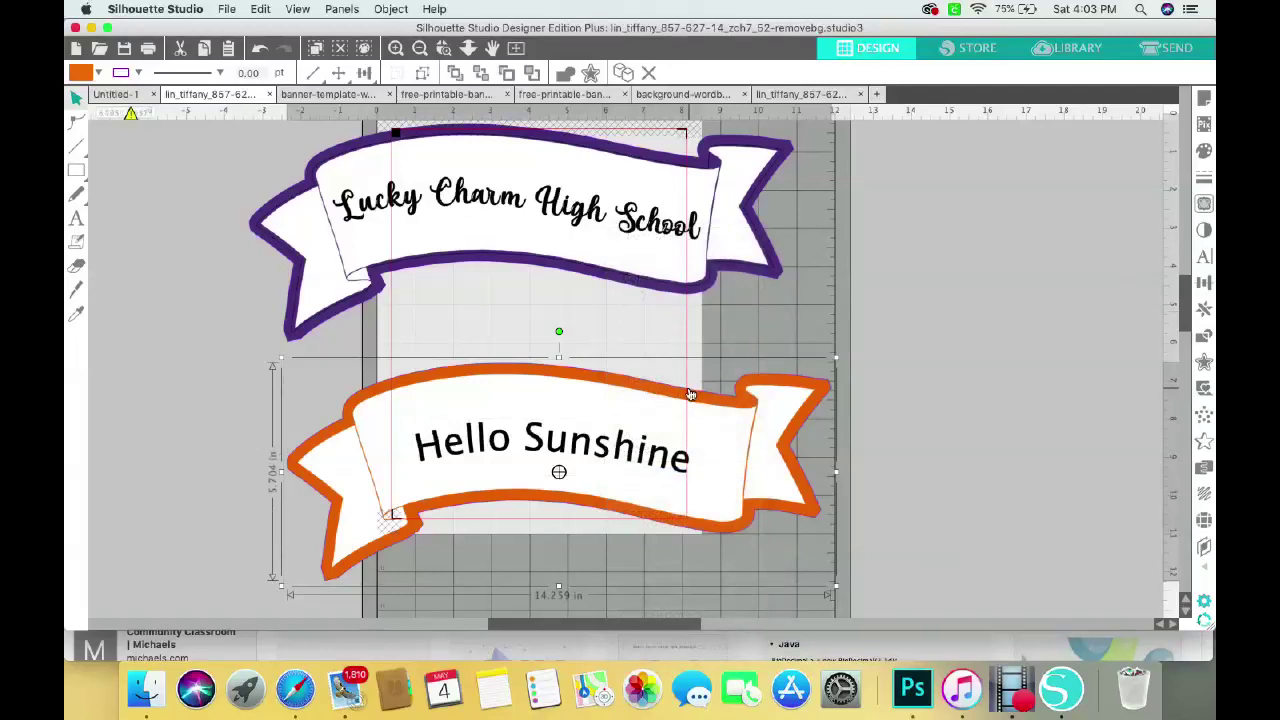
mouse_move(624, 448)
left_mouse_down()
mouse_move(645, 425)
mouse_move(635, 445)
left_mouse_up()
left_click(866, 290)
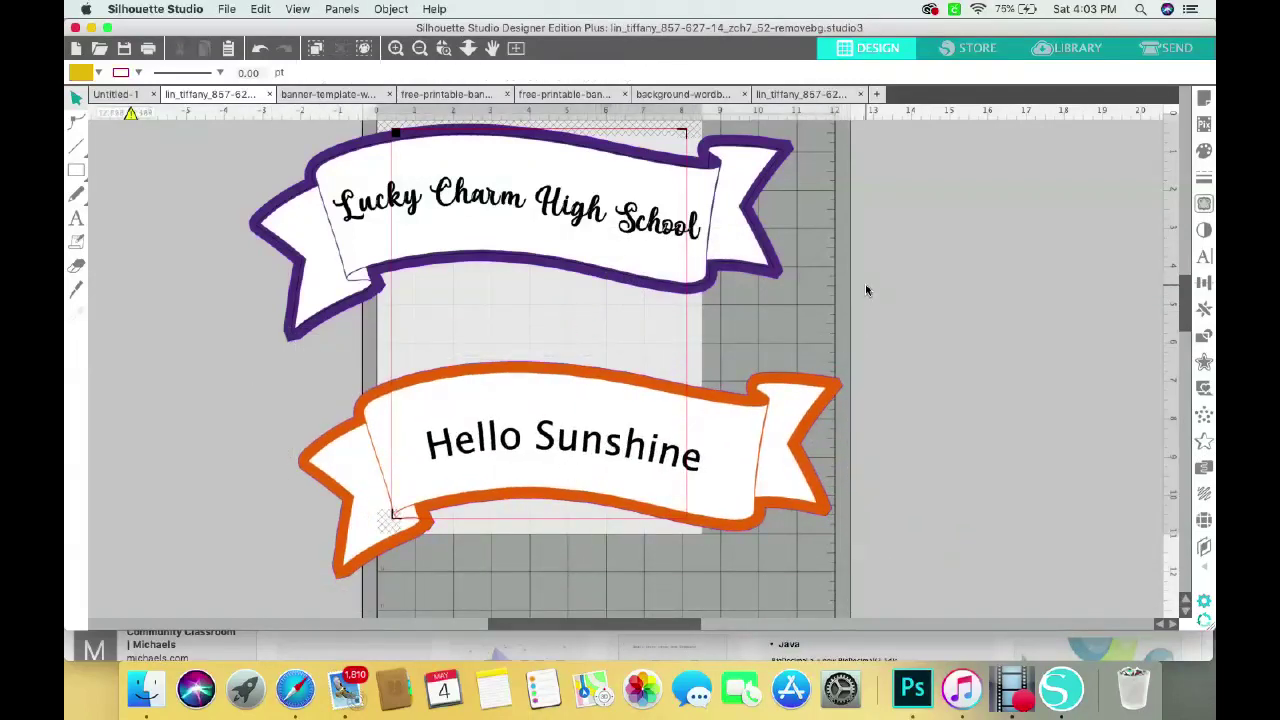